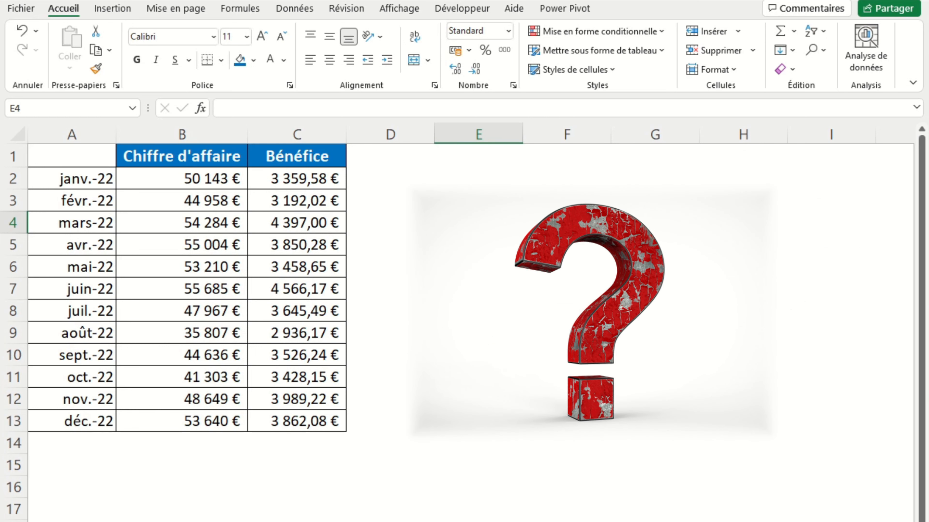
Insert a line chart from the monthly Chiffre d'affaire and Bénéfice table
left_click(161, 244)
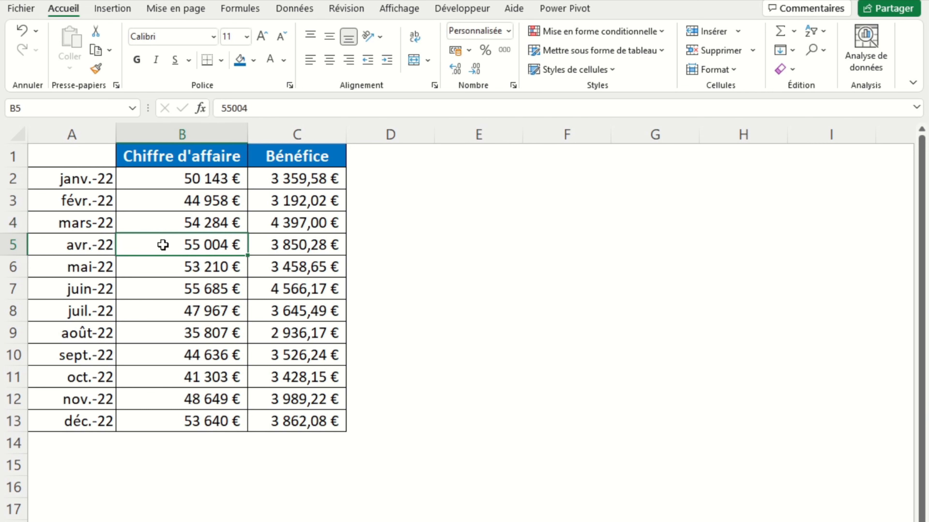
left_click(121, 11)
left_click(258, 52)
left_click(271, 99)
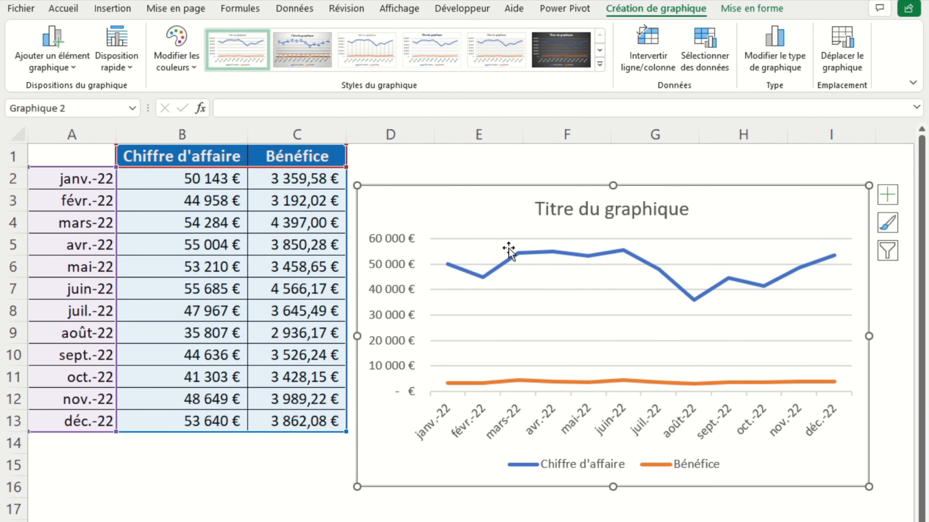
left_click(215, 489)
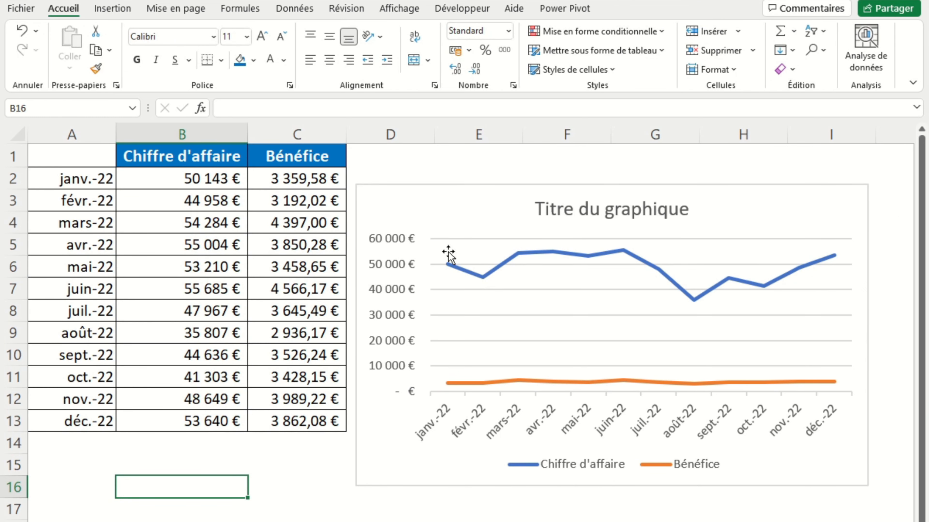
left_click(450, 262)
left_click(462, 383)
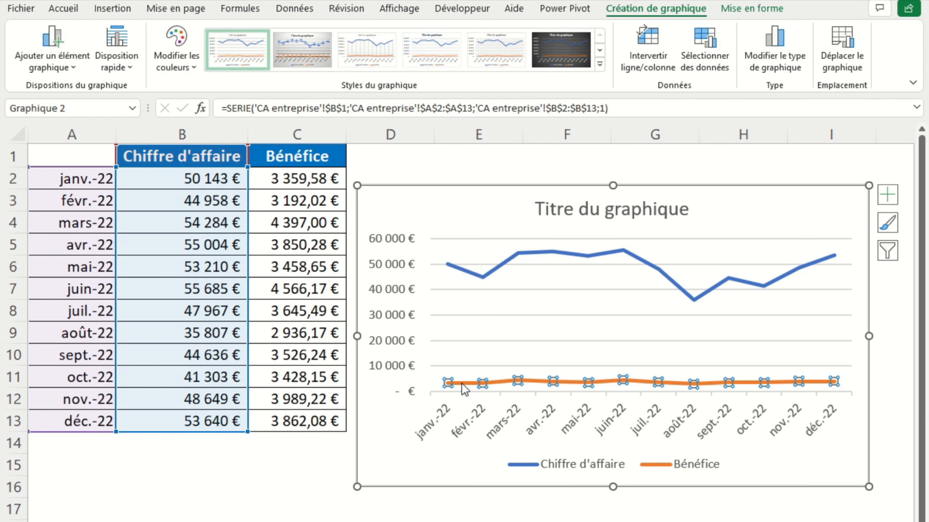
left_click(309, 488)
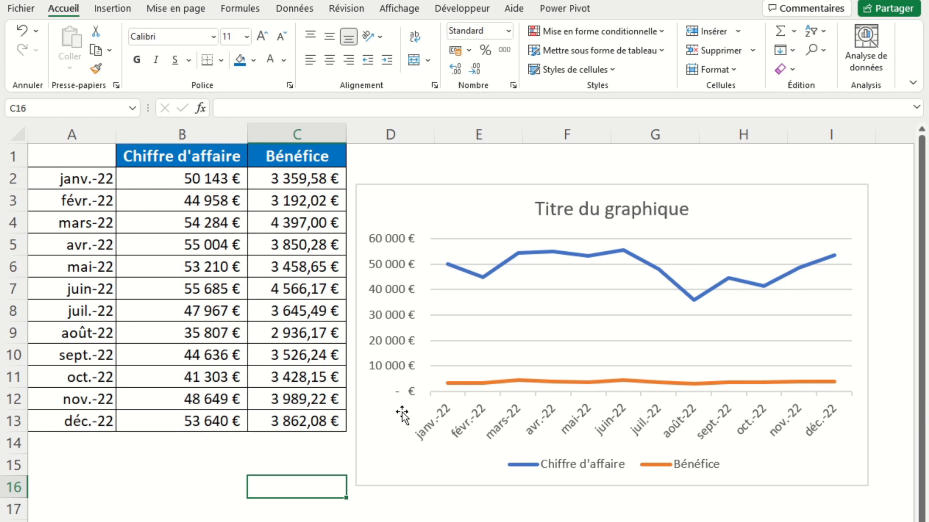
Change the chart to a custom combination with both series as Courbe and Bénéfice on the secondary axis
left_click(535, 328)
right_click(536, 331)
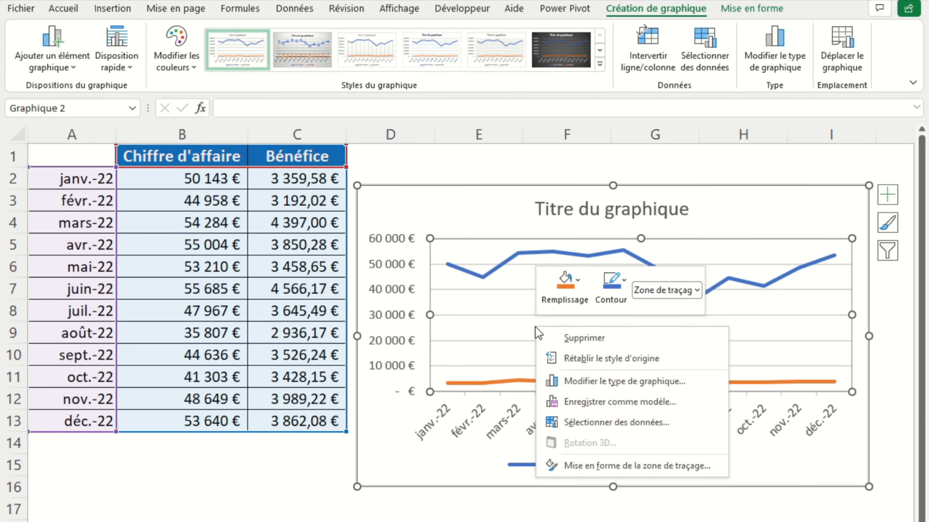
left_click(569, 382)
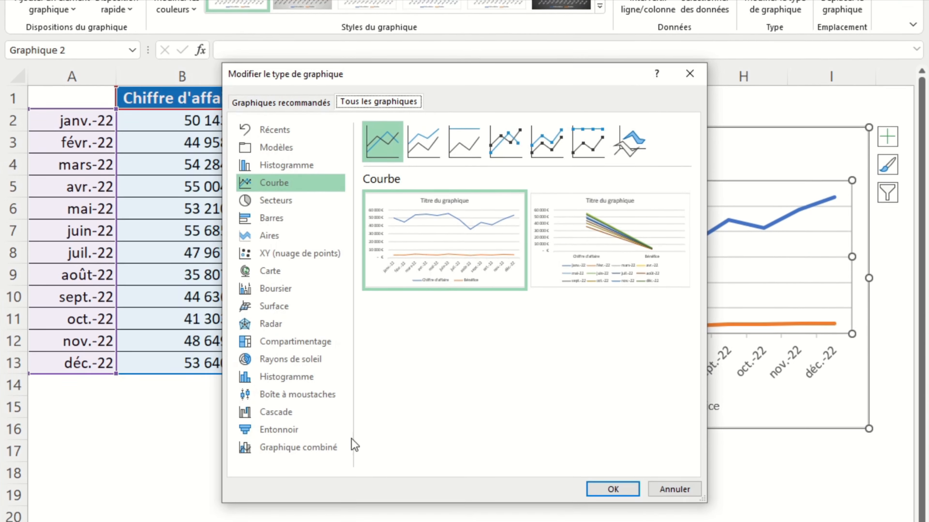
left_click(323, 504)
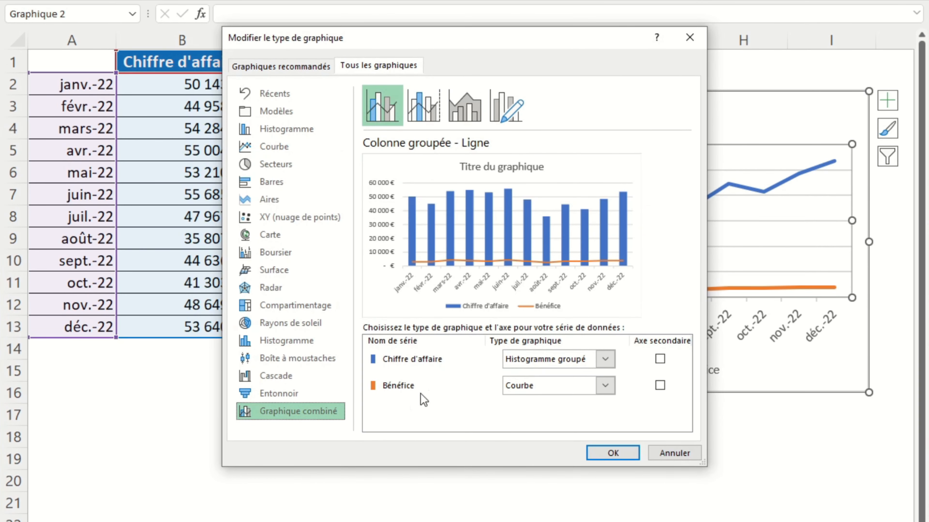
left_click(605, 359)
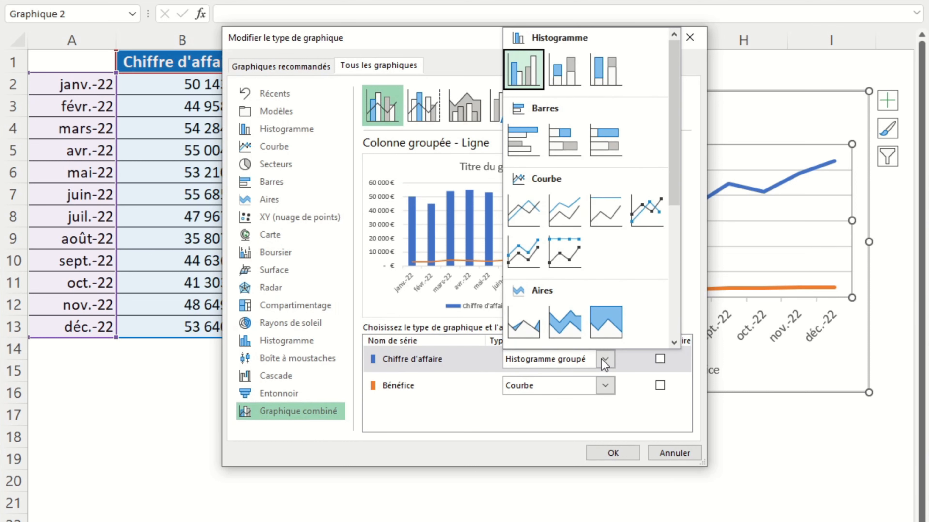
left_click(537, 231)
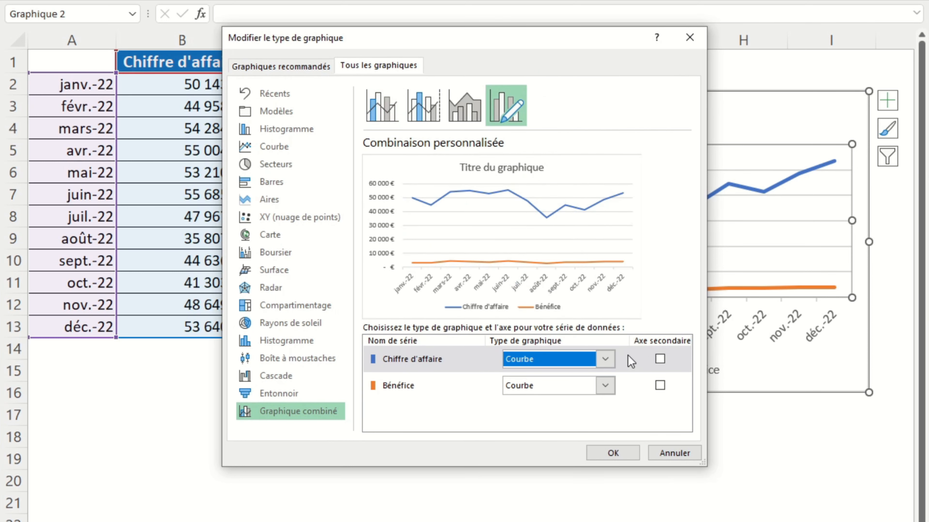
left_click(659, 387)
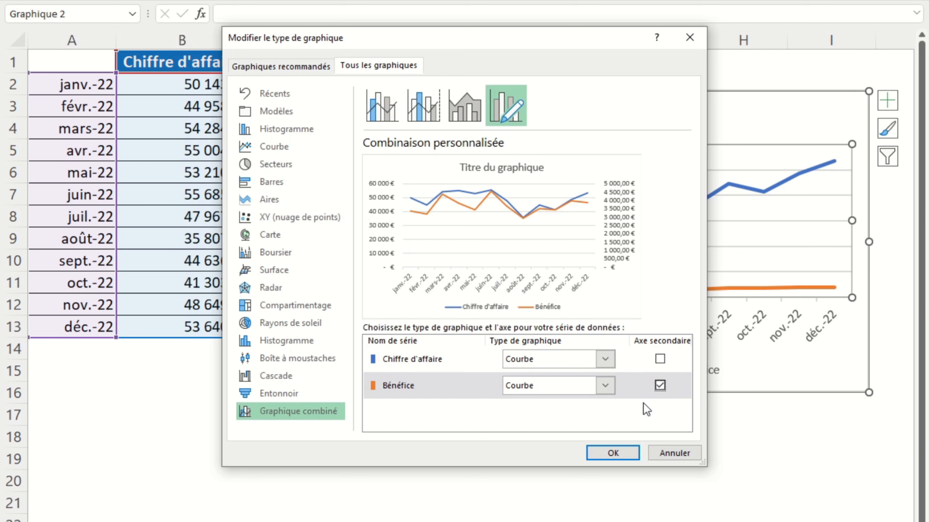
left_click(614, 453)
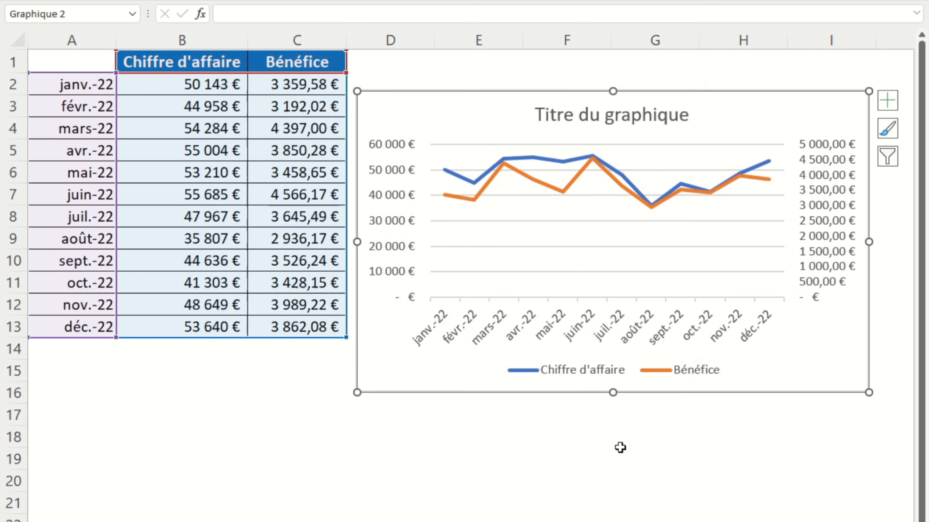
left_click(567, 417)
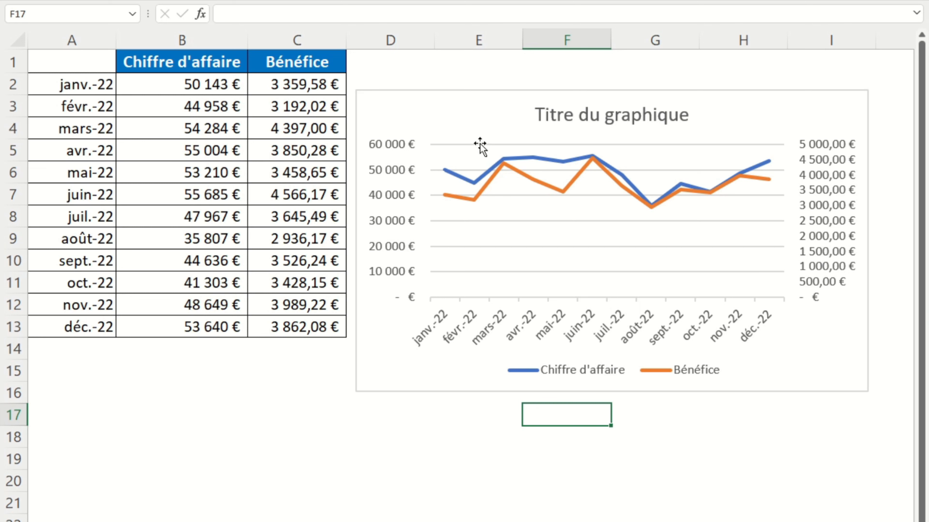
Set the minimum bound of the primary vertical axis to 30000
left_click(393, 176)
double_click(393, 177)
double_click(838, 166)
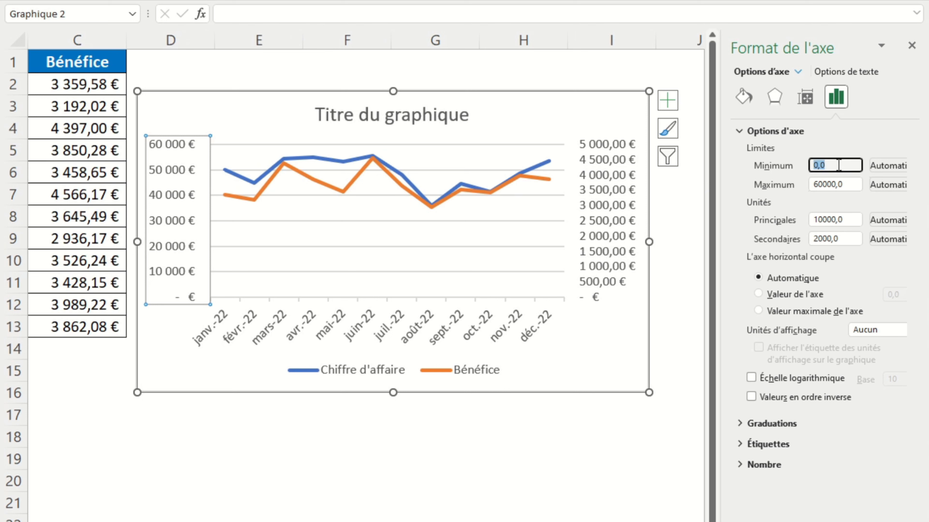
type("30000")
key("Return")
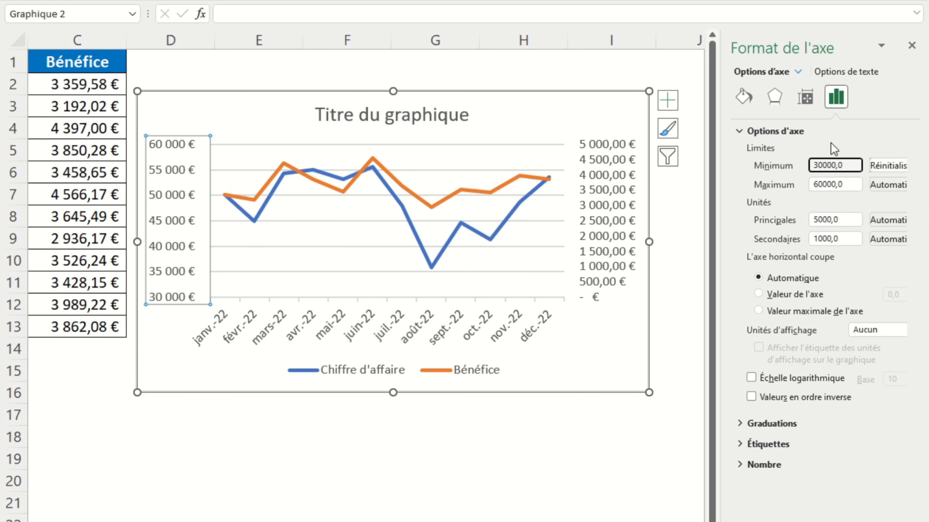
Set the minimum bound of the secondary vertical axis to 2000
left_click(606, 199)
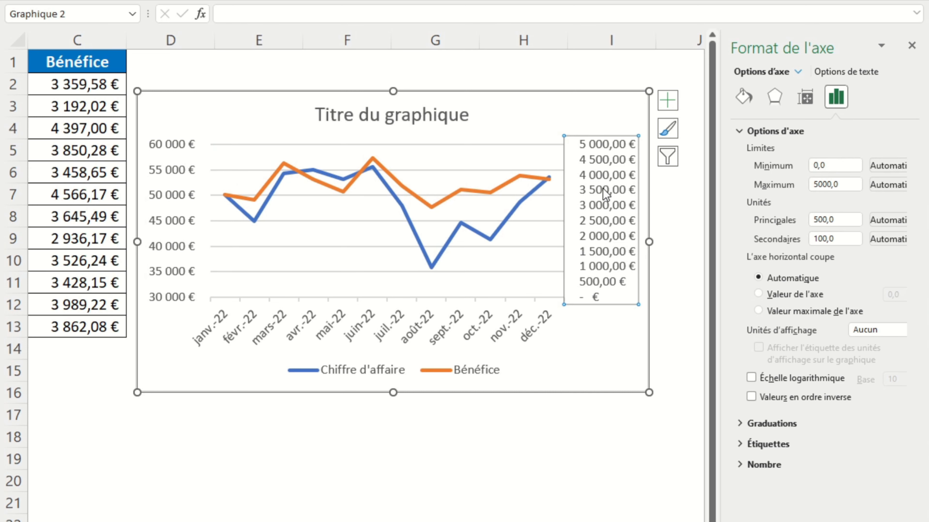
left_click(858, 165)
key("BackSpace")
key("BackSpace")
key("BackSpace")
type("2")
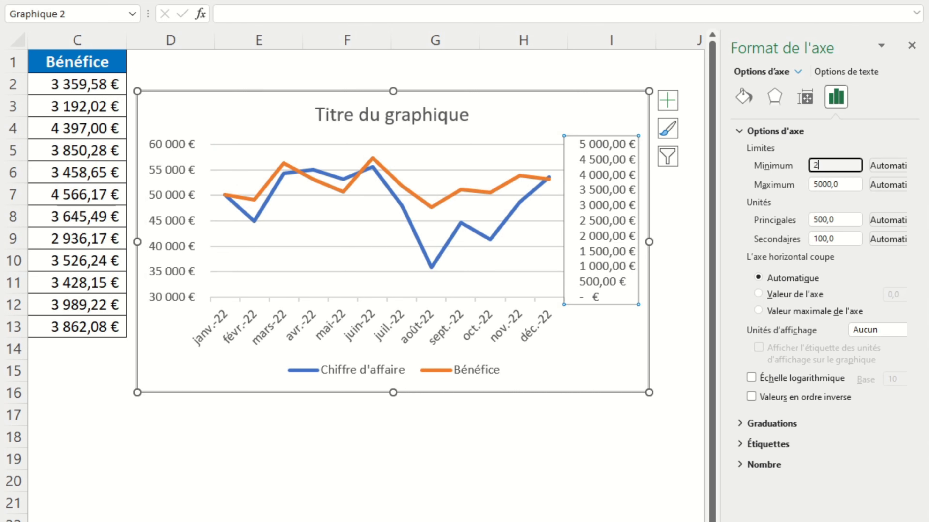
type("000")
key("Return")
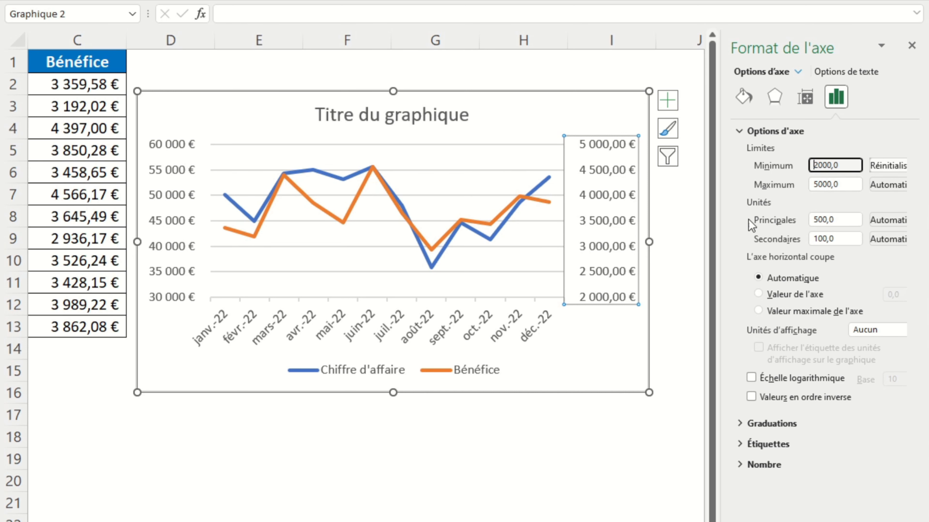
left_click(494, 438)
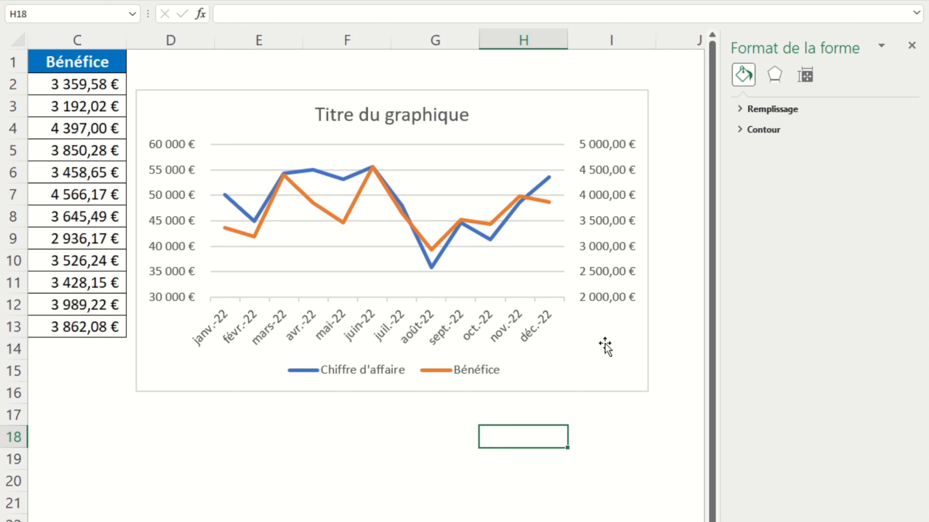
Color the secondary axis labels with the theme orange that matches the Bénéfice curve
left_click(605, 220)
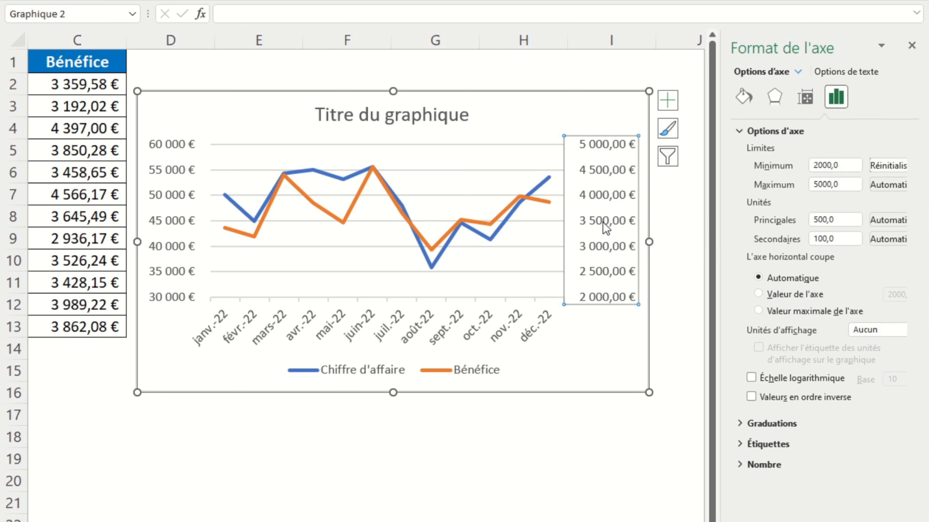
left_click(740, 106)
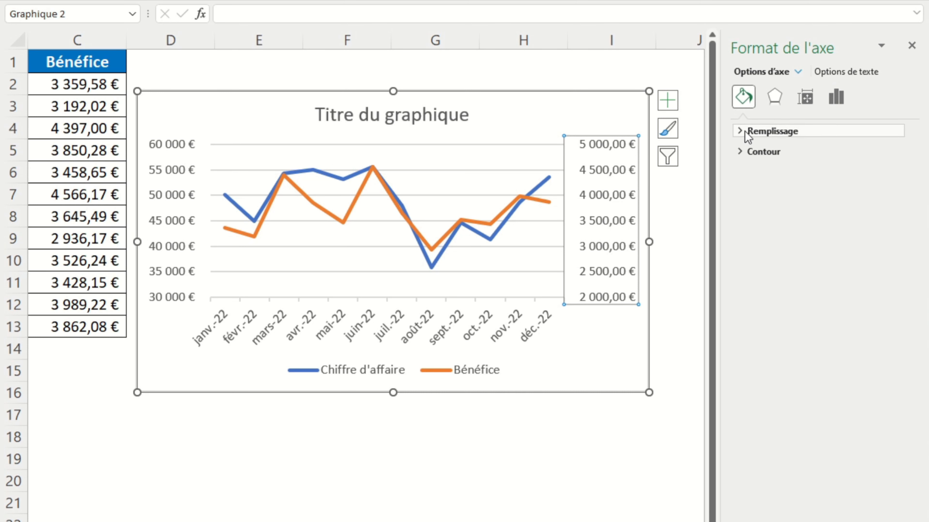
left_click(845, 72)
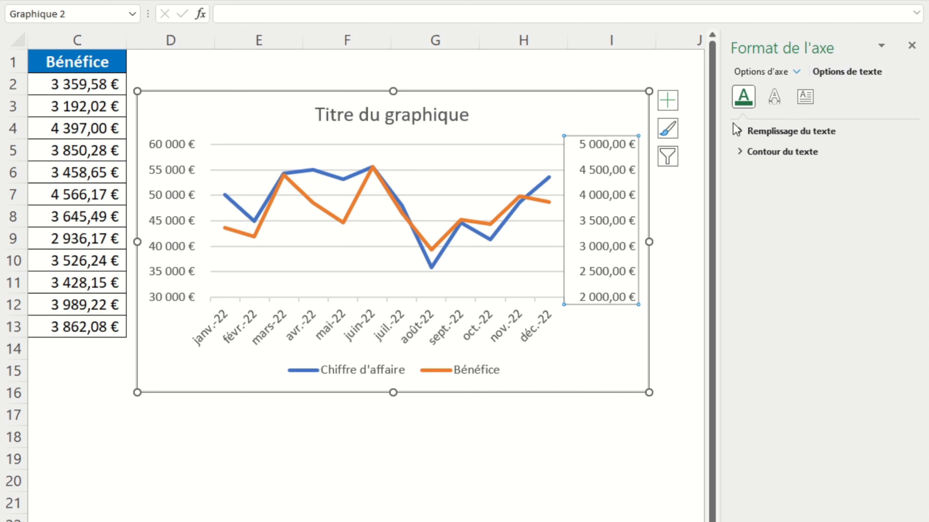
left_click(740, 131)
left_click(896, 244)
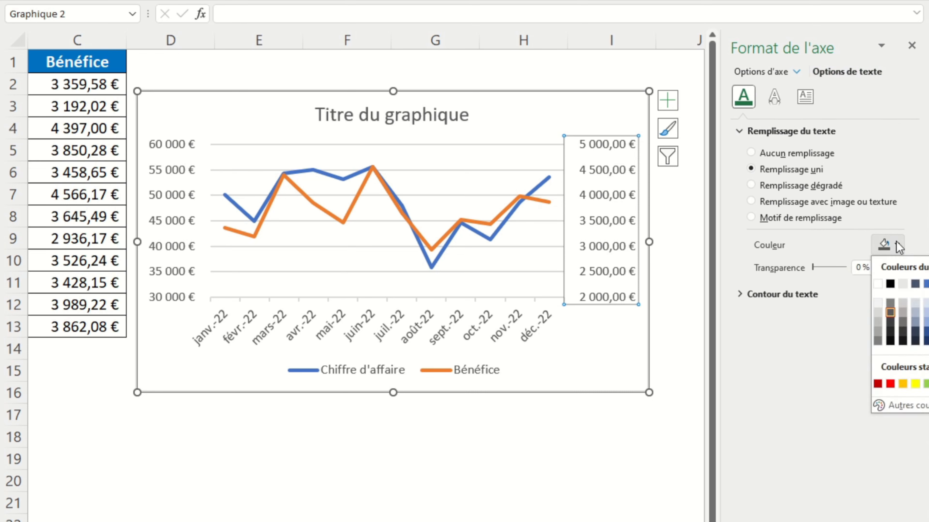
left_click(903, 384)
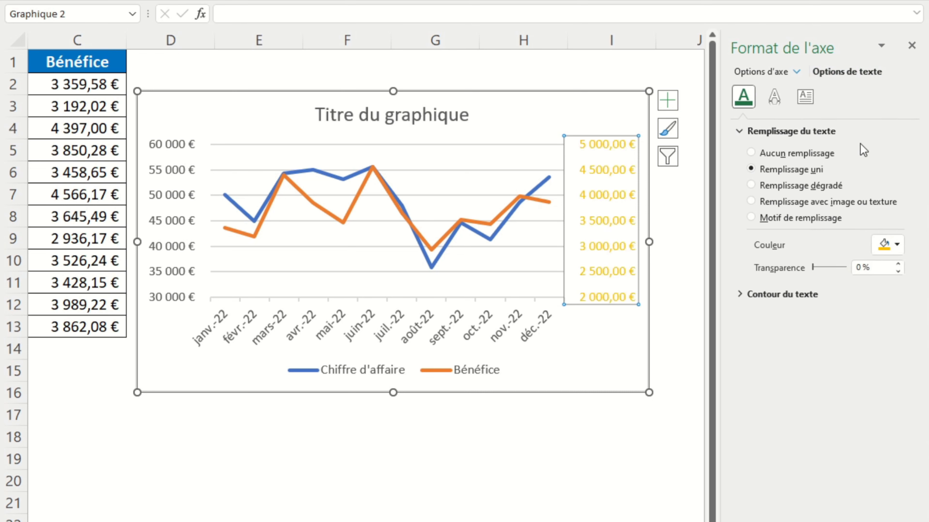
left_click(896, 244)
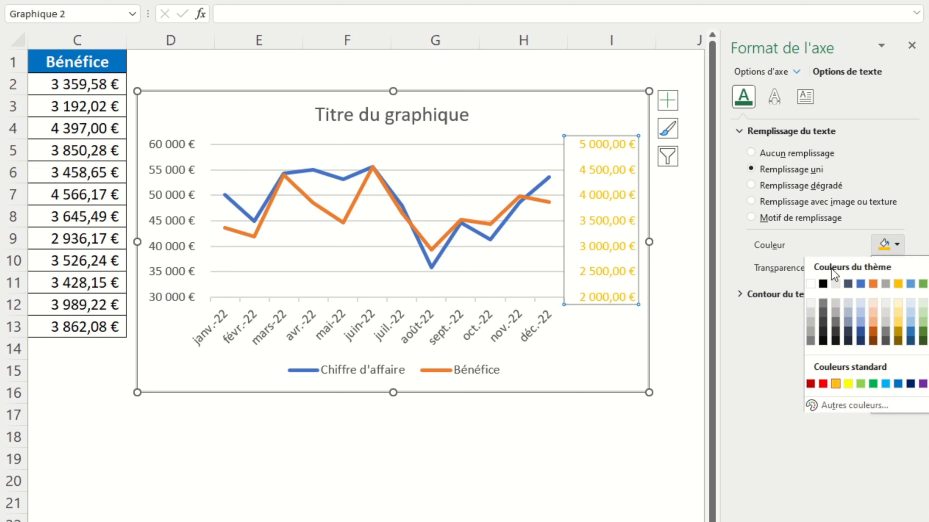
left_click(873, 285)
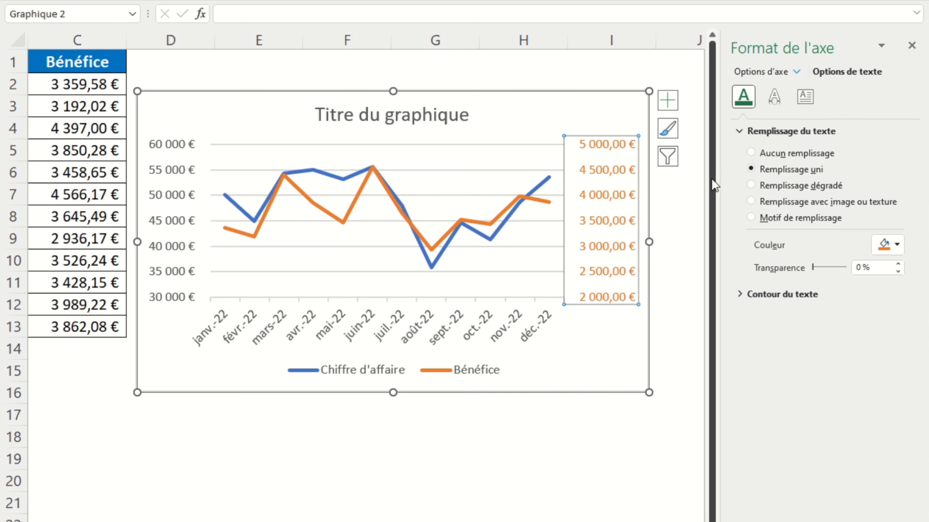
Color the primary axis labels with the theme blue that matches the Chiffre d'affaire curve
left_click(165, 179)
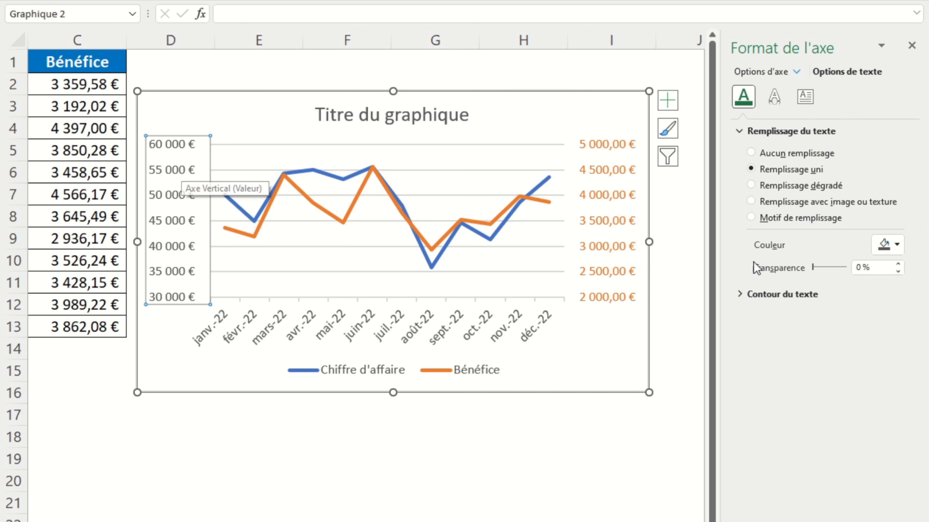
left_click(897, 244)
left_click(926, 285)
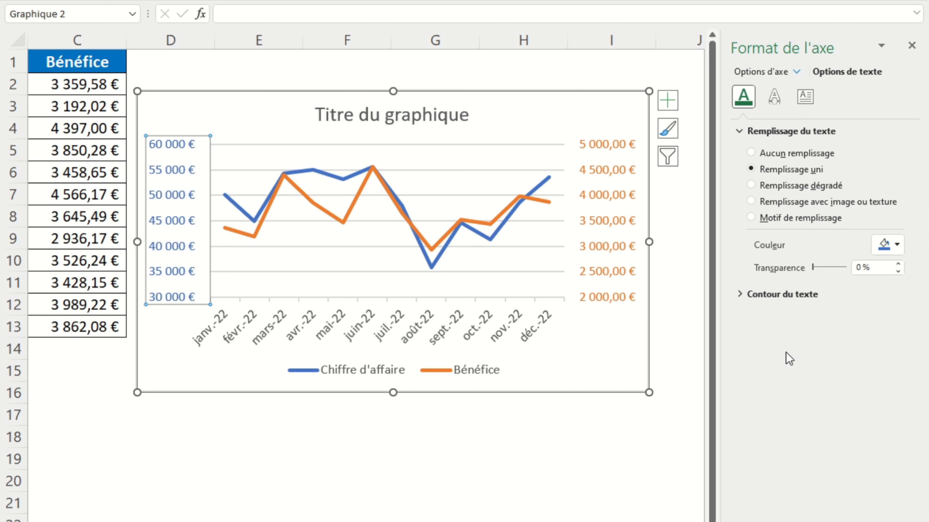
Reduce the line width of the Chiffre d'affaire curve to 1,5 pt
left_click(535, 190)
left_click(743, 98)
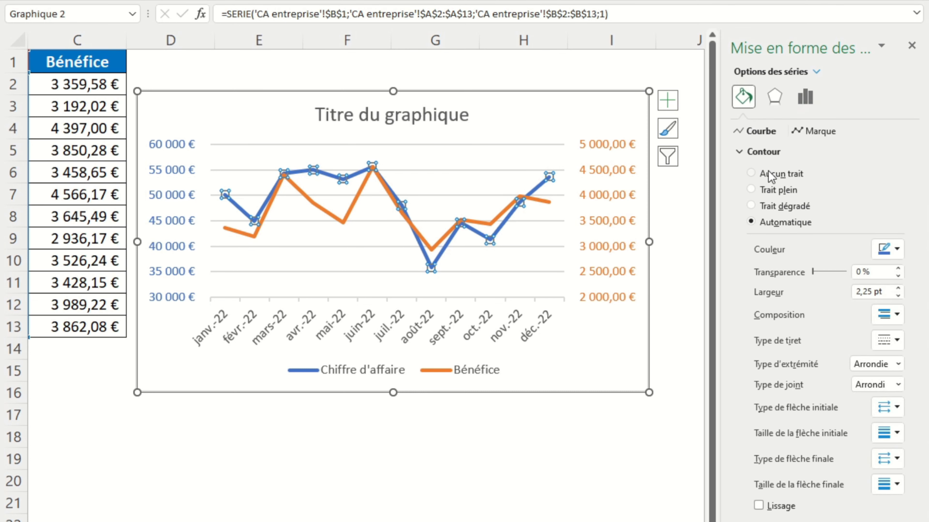
left_click(898, 295)
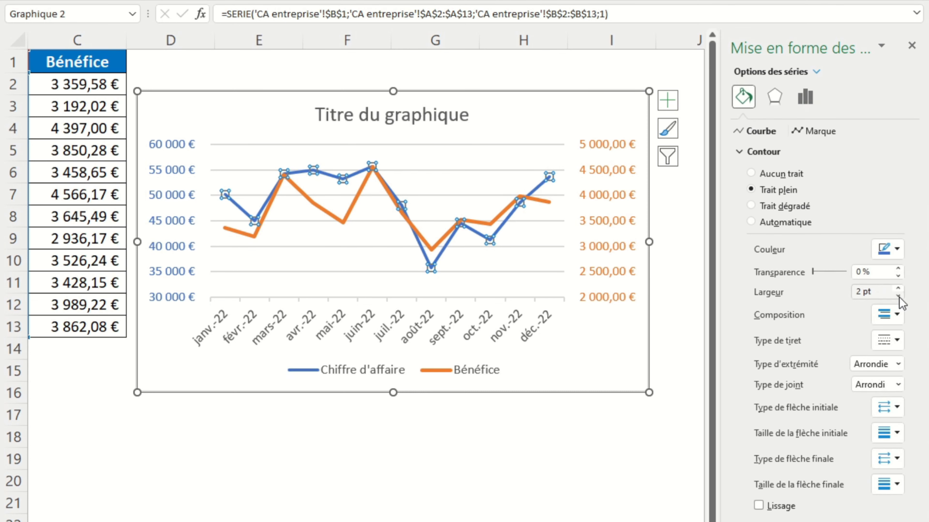
left_click(898, 295)
left_click(898, 296)
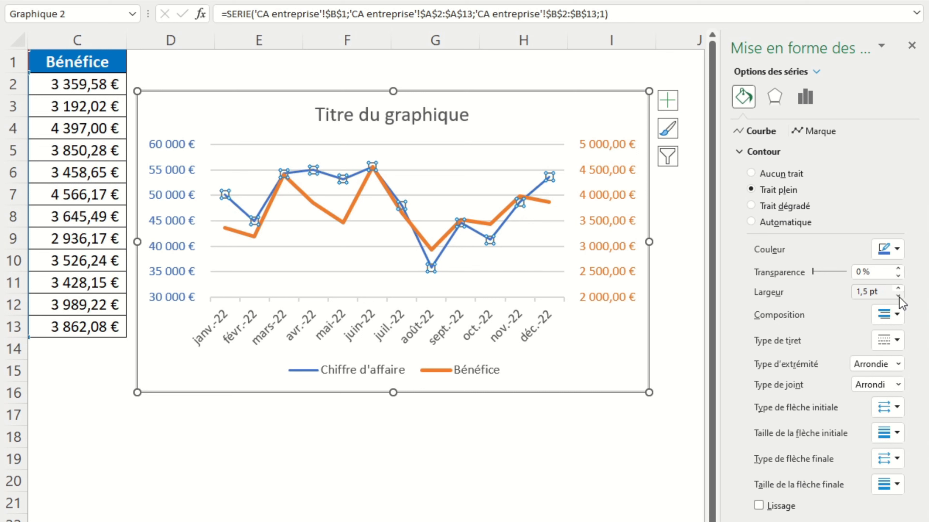
Thin the Bénéfice curve to match the line width of the Chiffre d'affaire curve
left_click(353, 200)
left_click(898, 295)
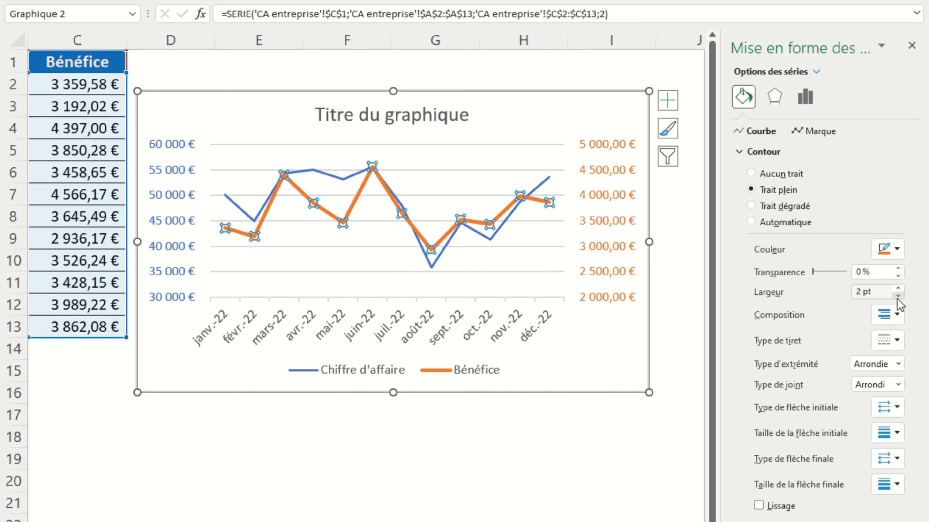
left_click(898, 296)
left_click(353, 454)
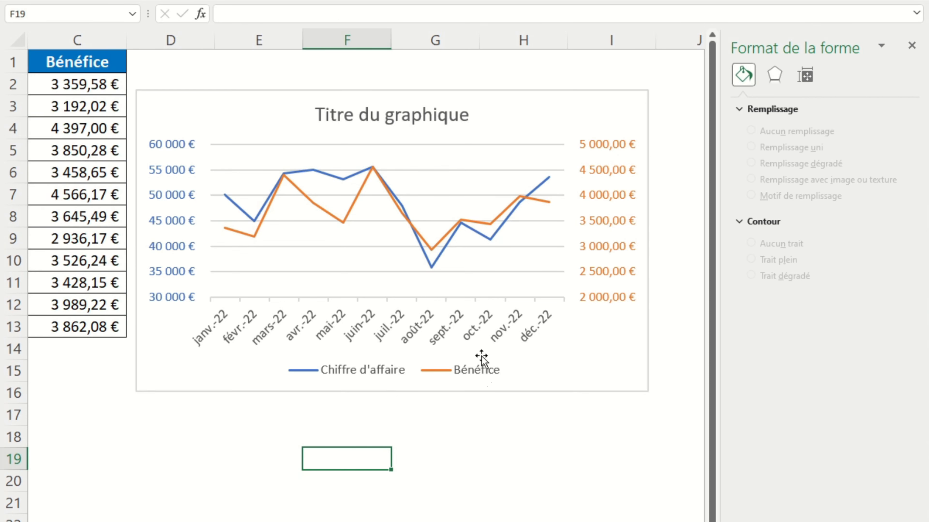
Replace the chart title with "CA et bénéfice"
triple_click(405, 121)
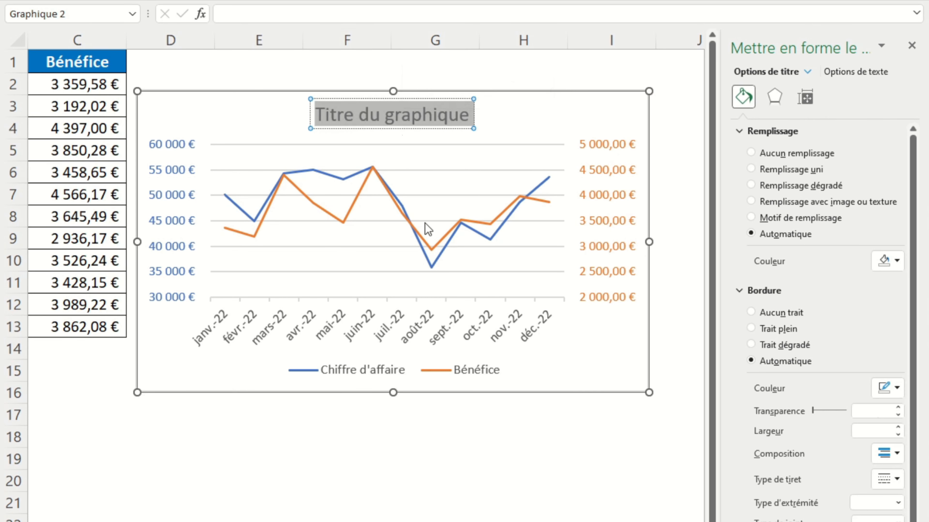
type("CA et bénéfice")
left_click(442, 476)
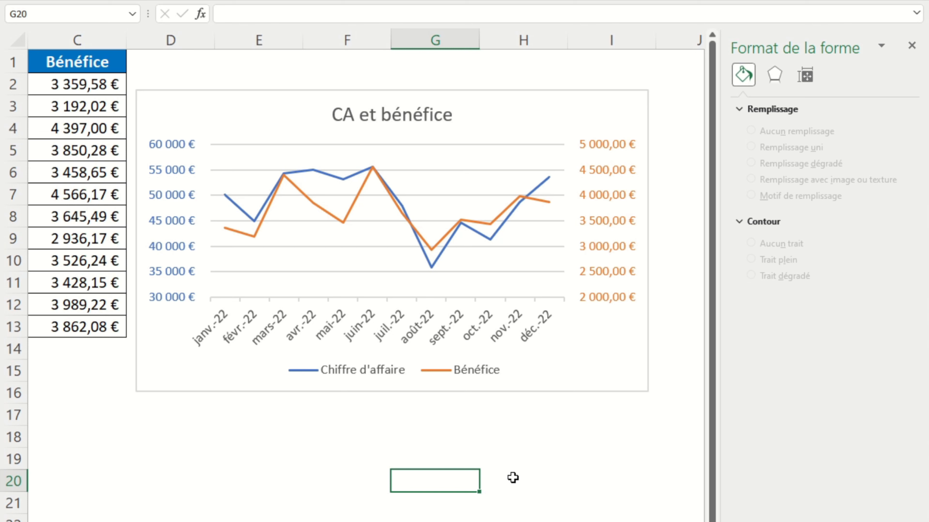
Color the month labels on the horizontal axis and the legend text black
left_click(482, 325)
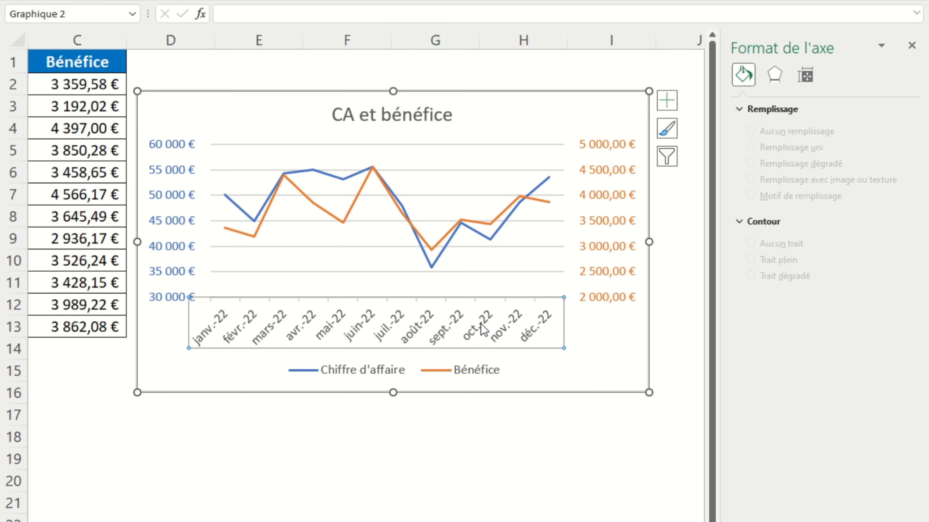
left_click(837, 72)
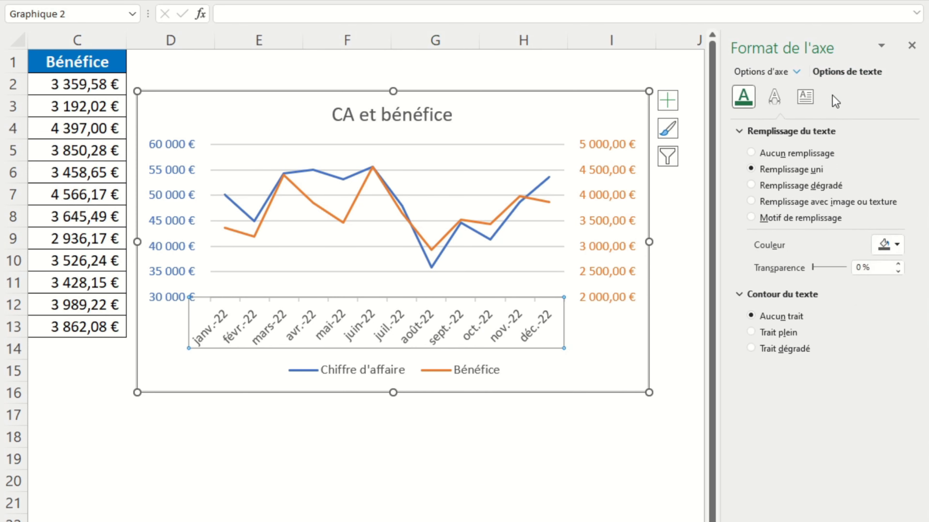
left_click(365, 370)
left_click(897, 245)
left_click(893, 283)
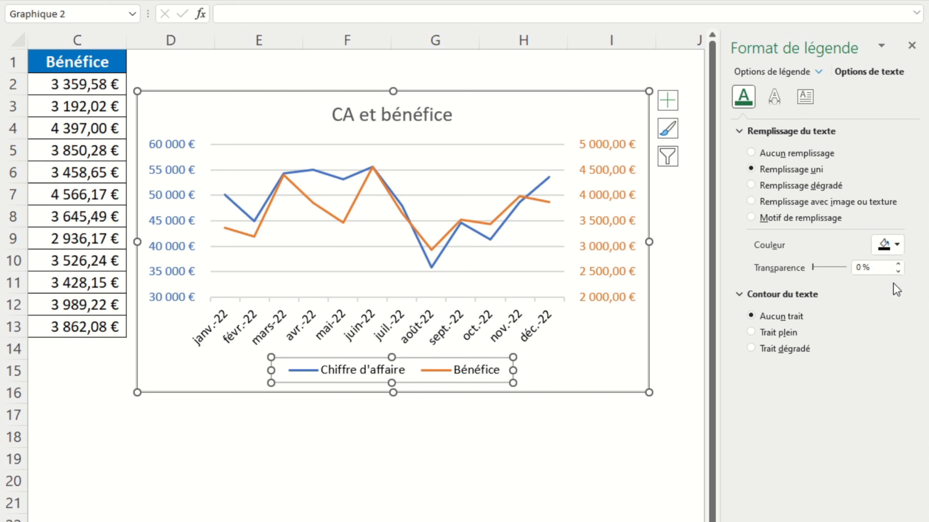
Color the chart title text black to match the month labels and legend
left_click(438, 116)
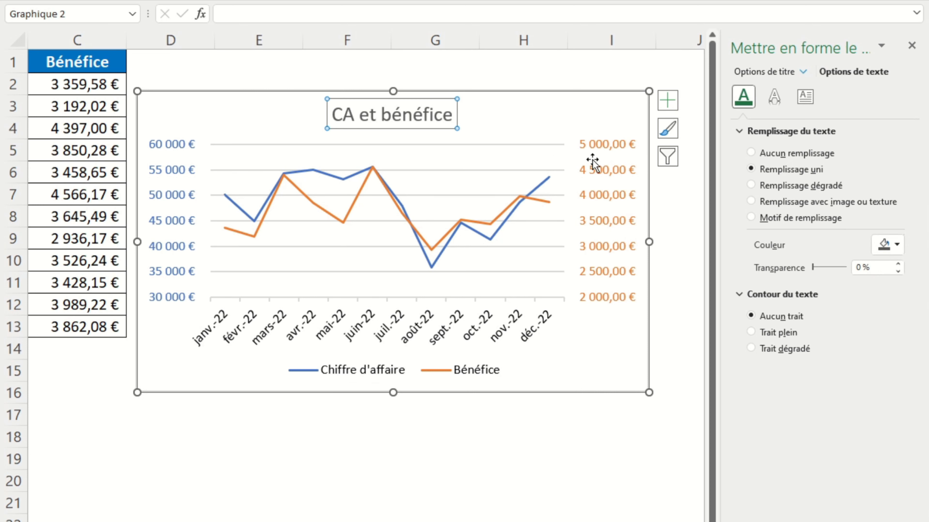
left_click(897, 244)
left_click(892, 284)
left_click(411, 431)
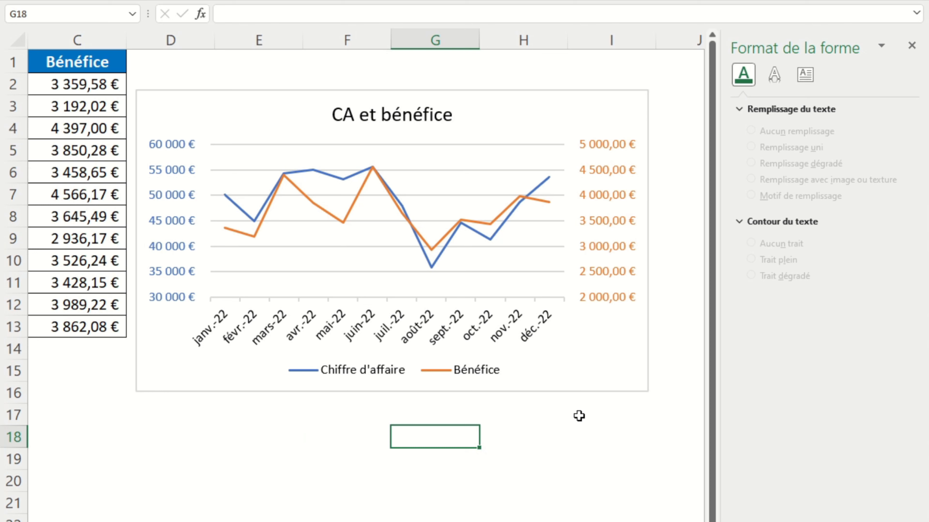
Set the number format of the secondary axis labels for Bénéfice to 0 decimals
left_click(603, 219)
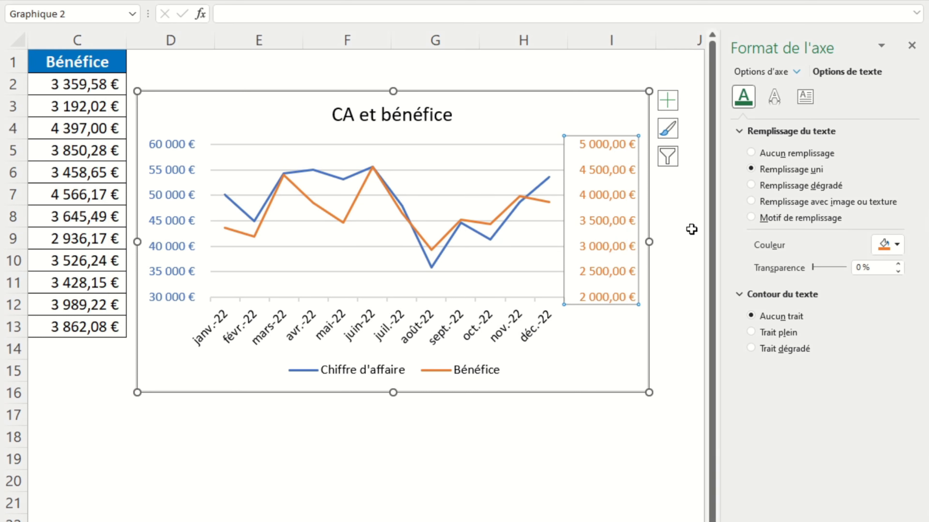
left_click(781, 71)
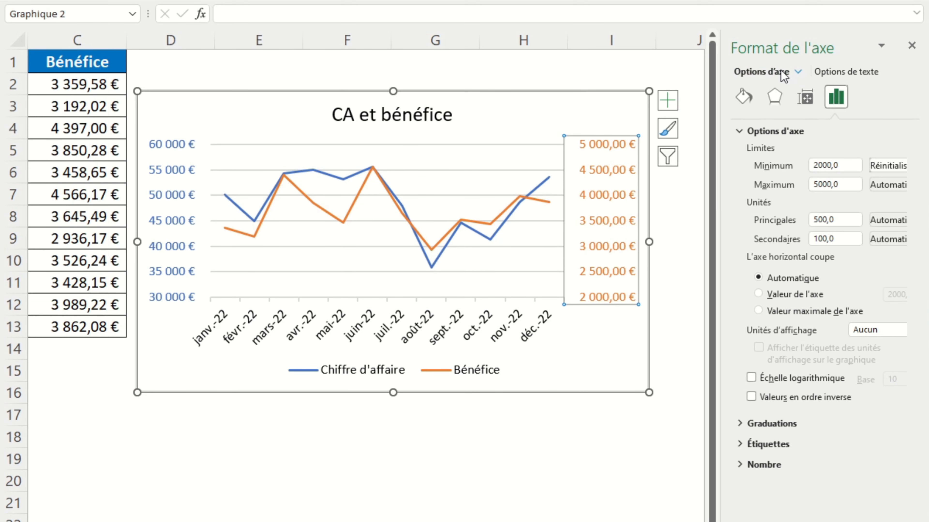
left_click(764, 465)
left_click(819, 431)
key("BackSpace")
type("0")
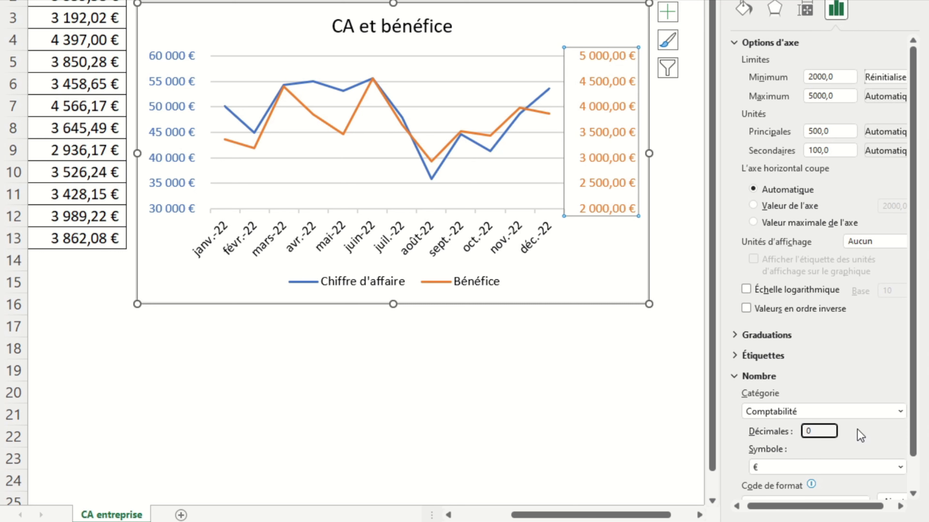
key("Return")
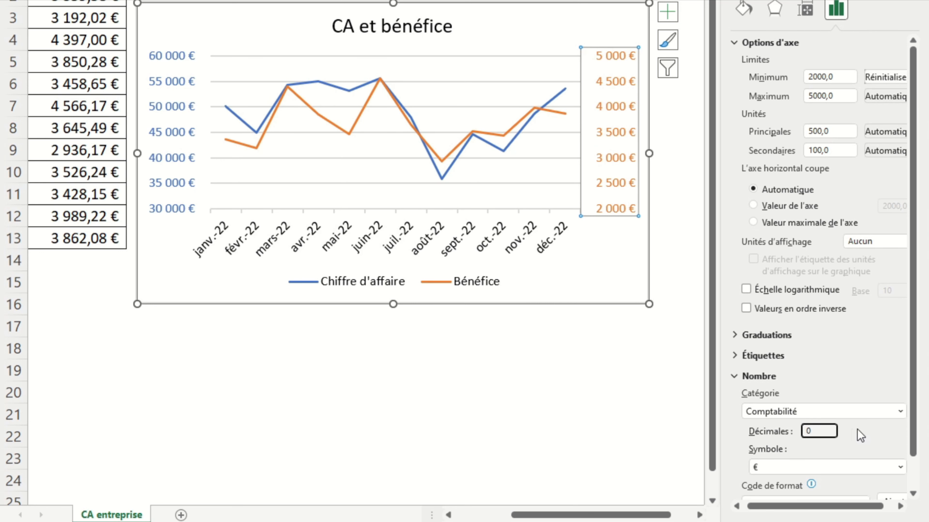
left_click(522, 358)
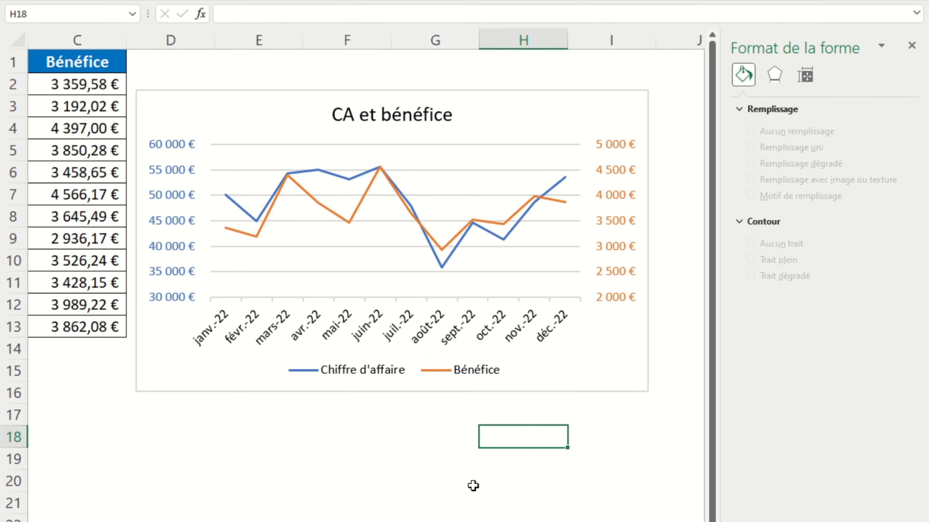